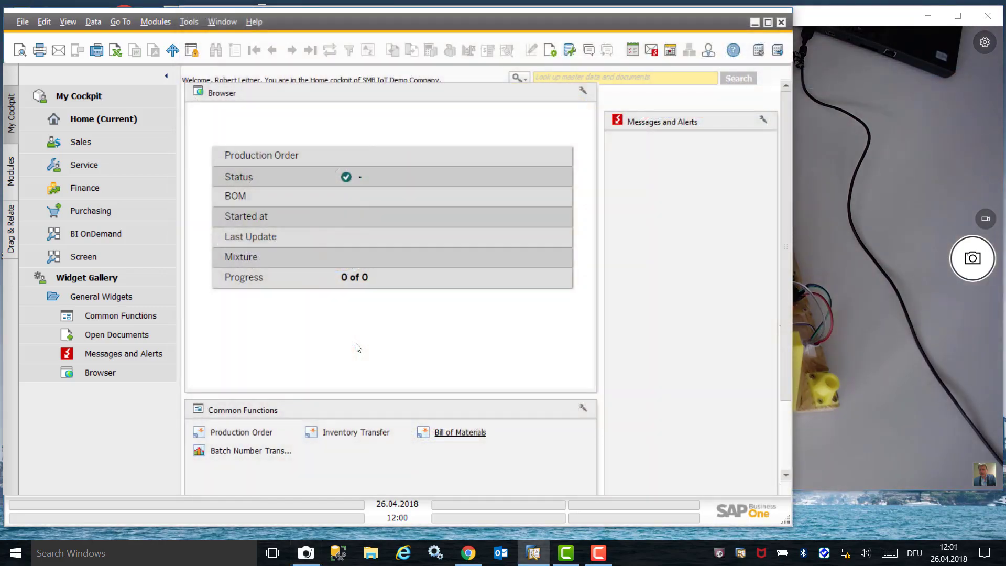
click(460, 432)
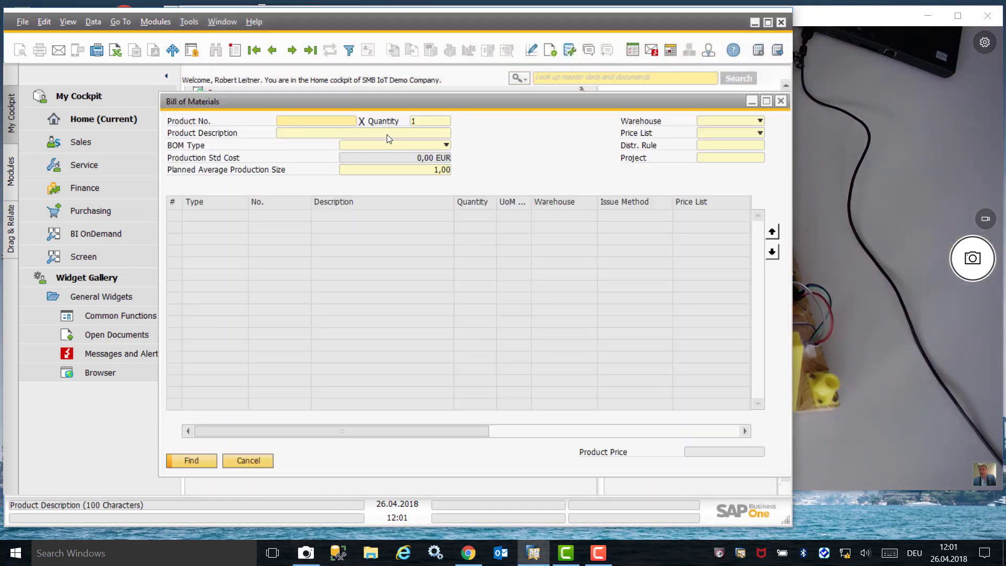
text(b)
key(Tab)
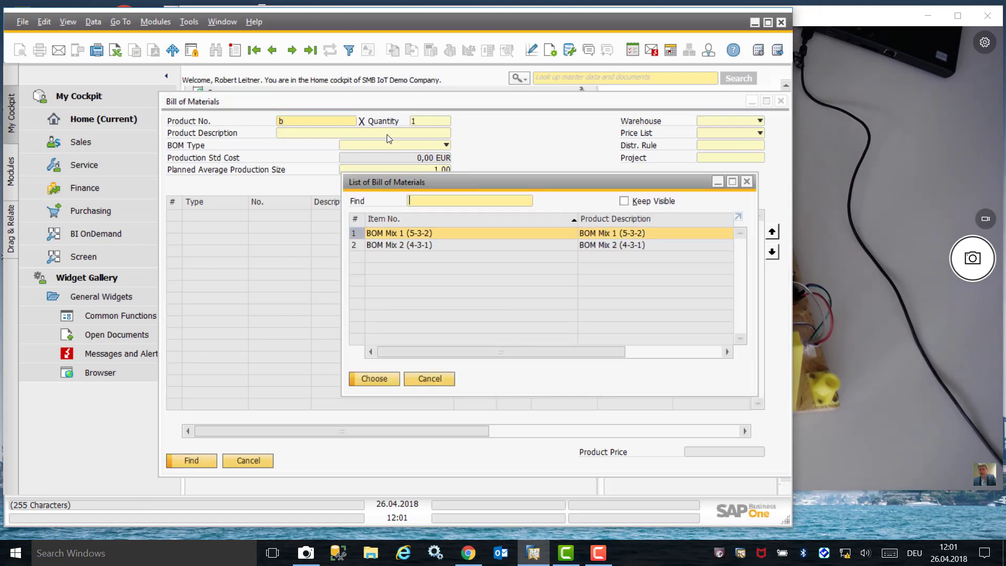
double_click(403, 233)
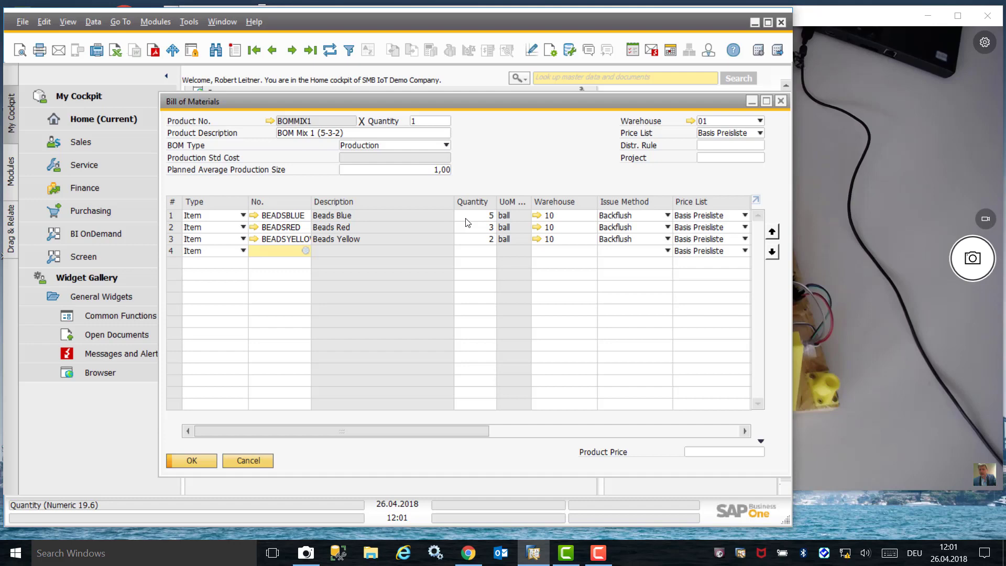
click(292, 50)
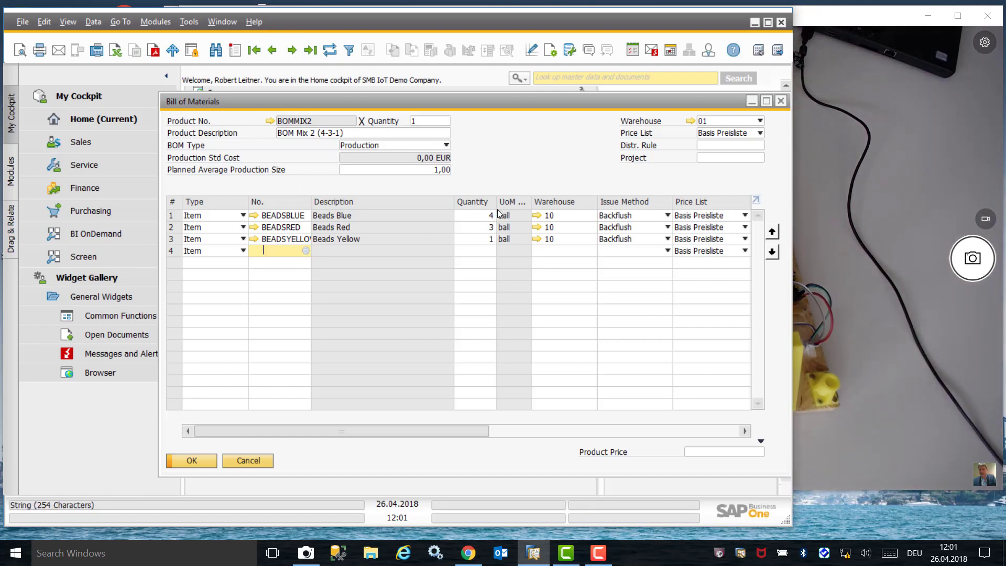
click(256, 461)
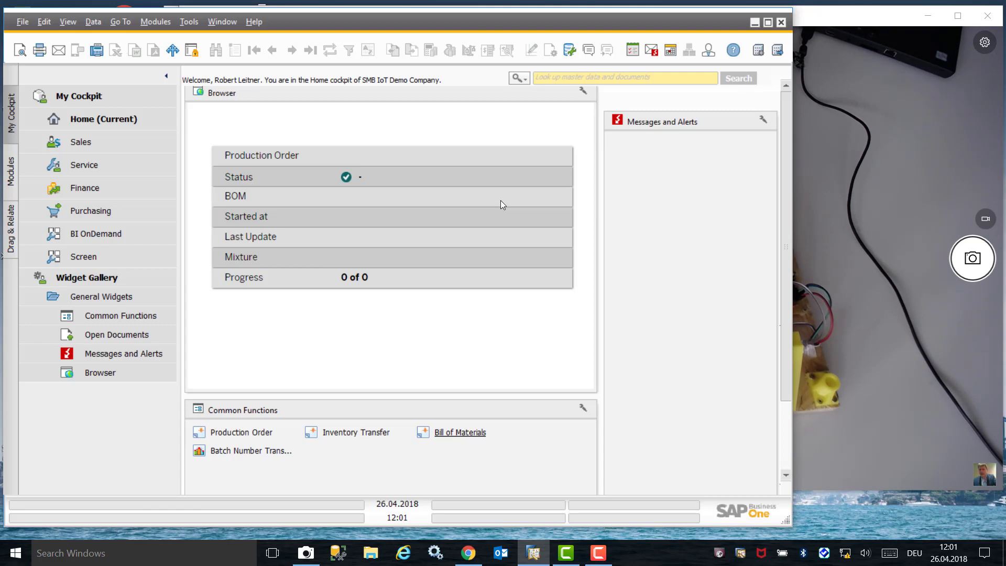
- Create production order 247 for BOMMIX2 with a planned quantity of 4
click(254, 432)
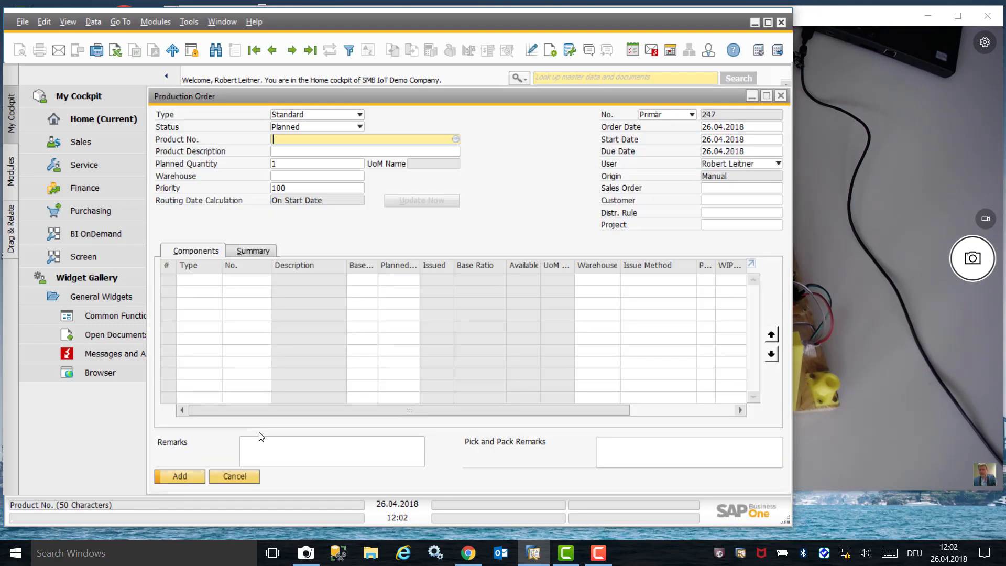
click(455, 140)
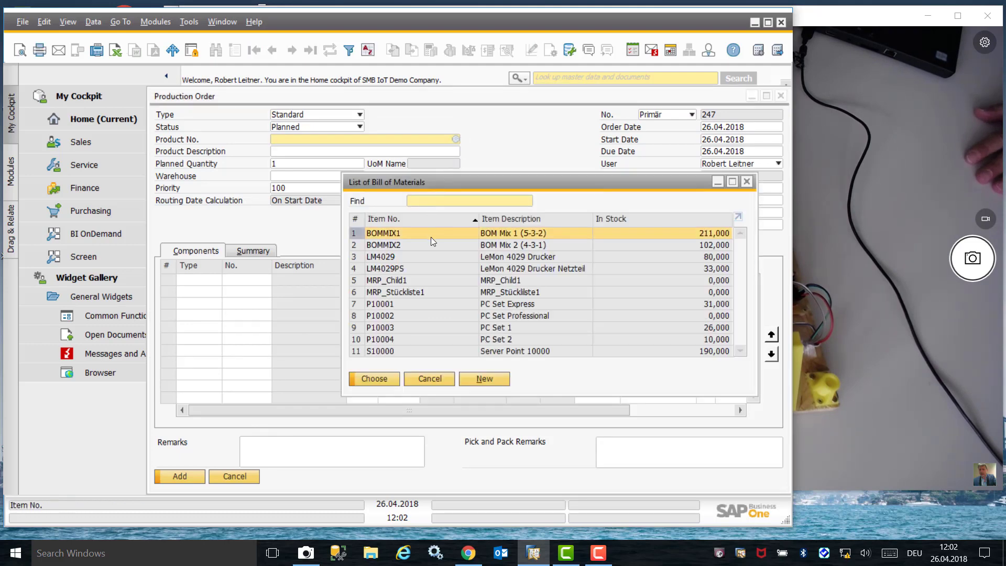
double_click(407, 244)
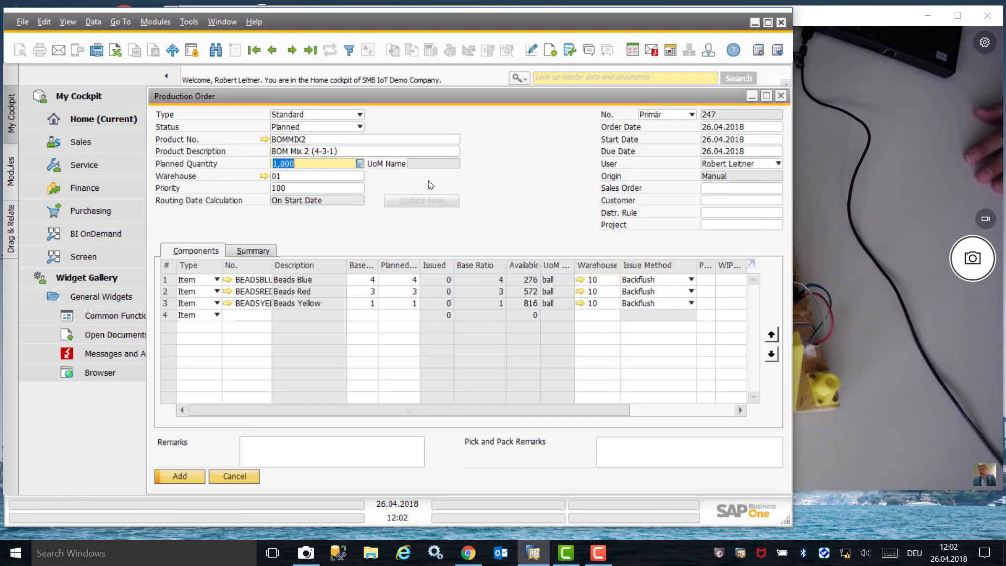
text(4)
key(Tab)
key(Return)
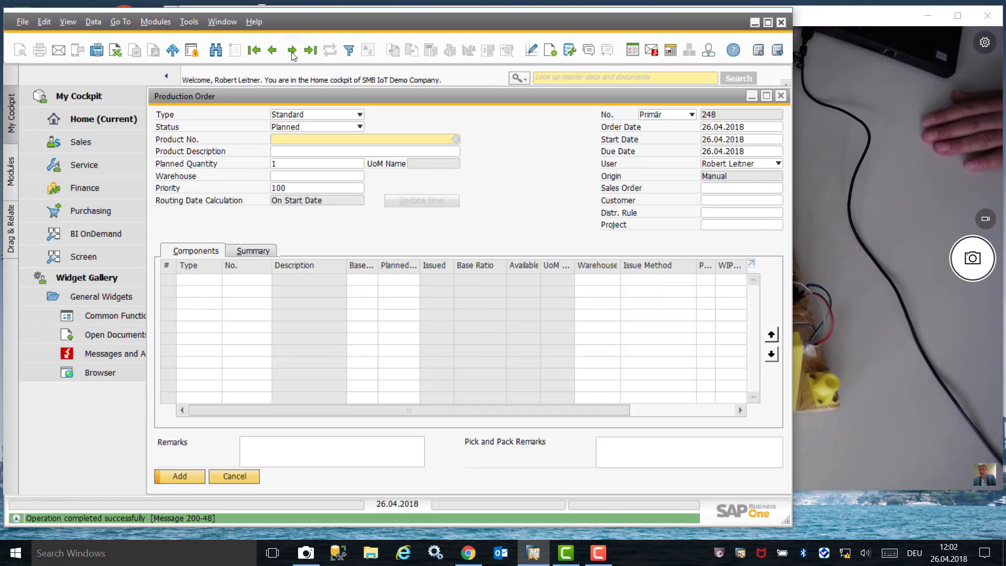
- Reopen production order 247, set its status to Released, and update it
click(294, 51)
click(358, 127)
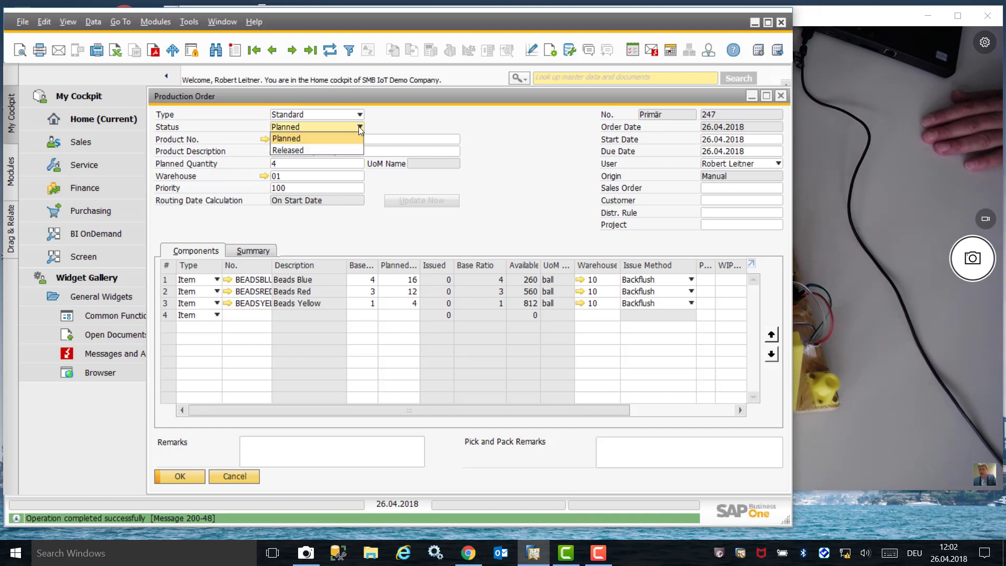
click(313, 151)
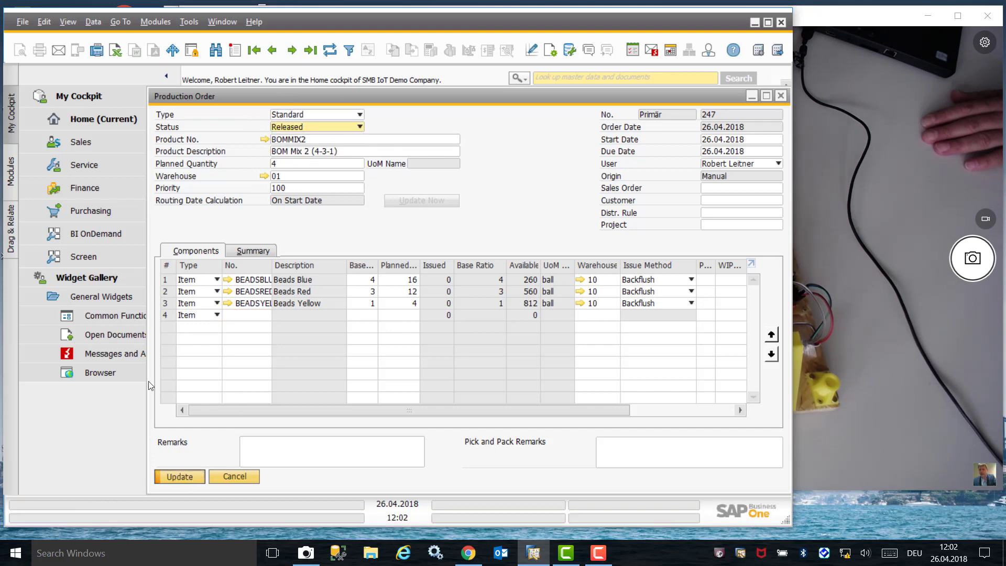
key(Return)
key(Return)
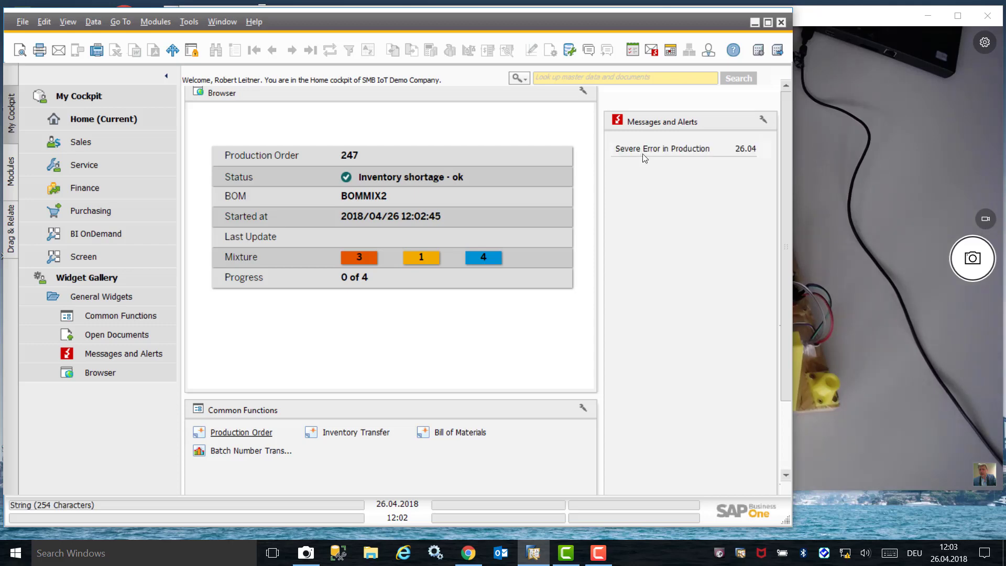
- Open the Severe Error in Production alert and select its Inventory Shortage (red beads) memo text
double_click(644, 149)
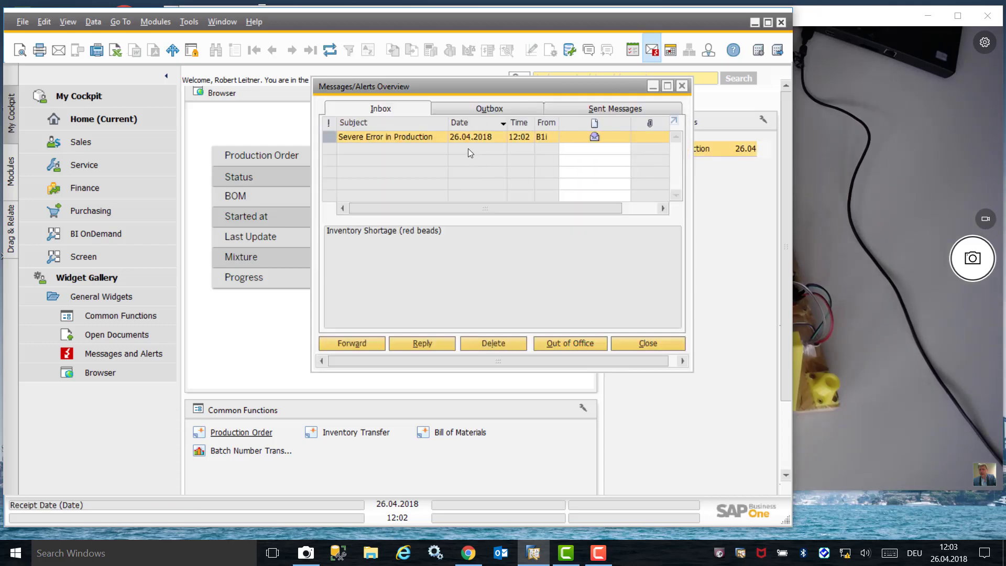
click(397, 245)
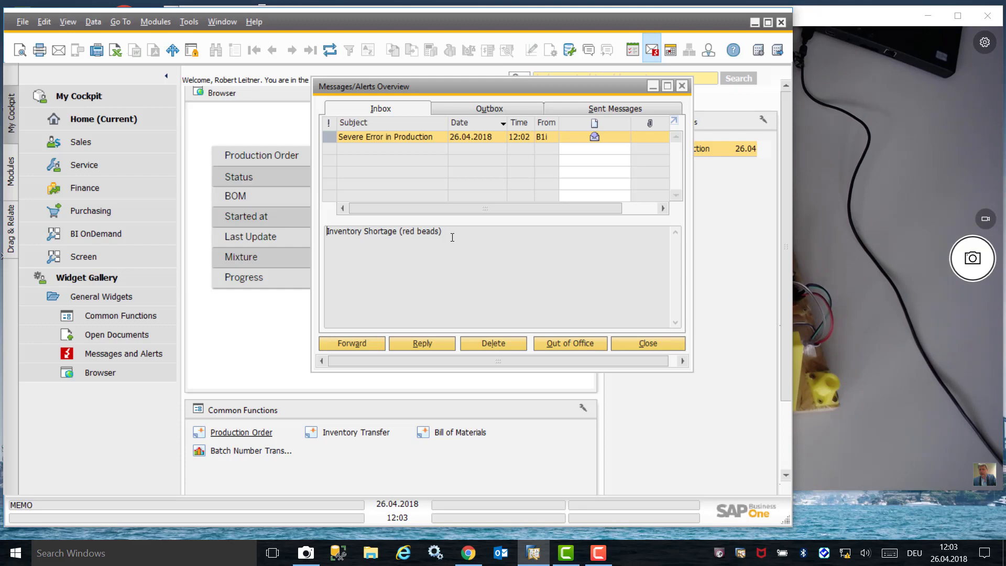
key(ctrl+a)
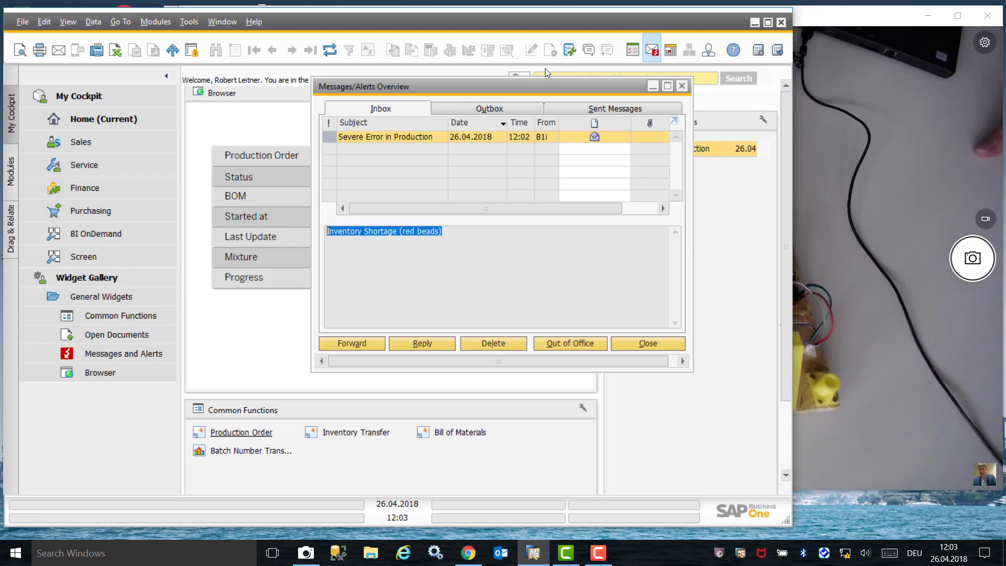
- Close the alerts overview and start an inventory transfer to warehouse 10
key(Escape)
click(354, 434)
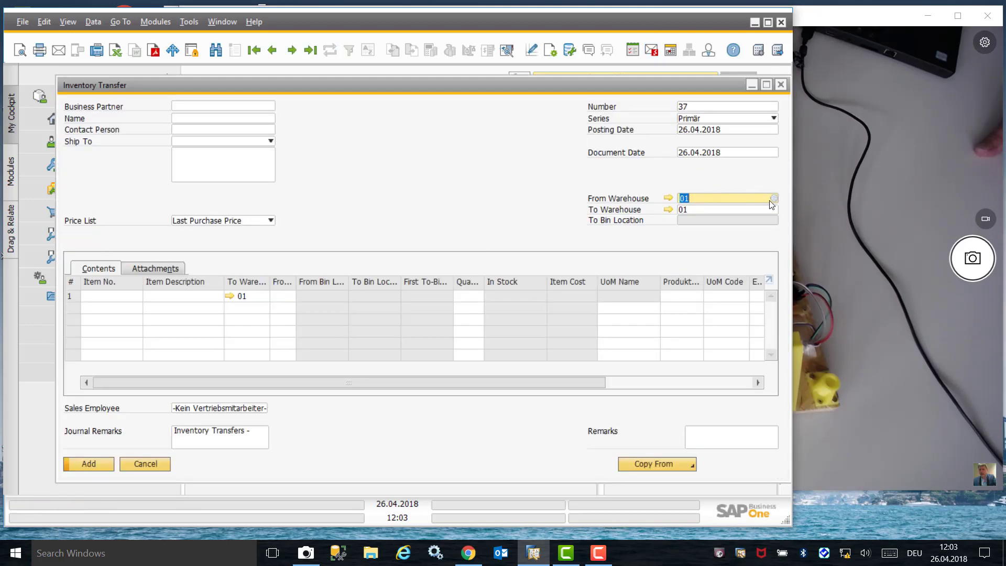
click(771, 211)
click(775, 209)
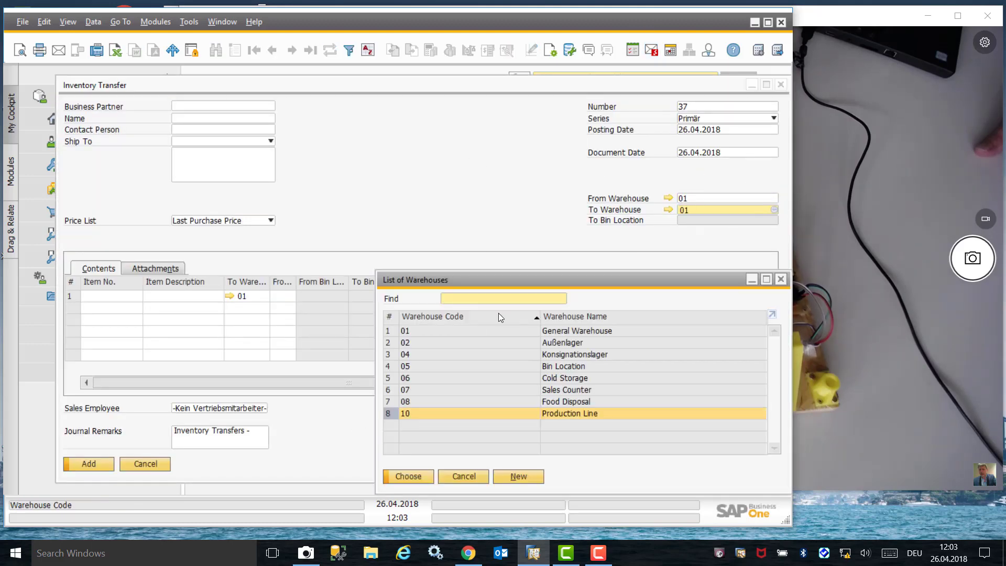
key(Return)
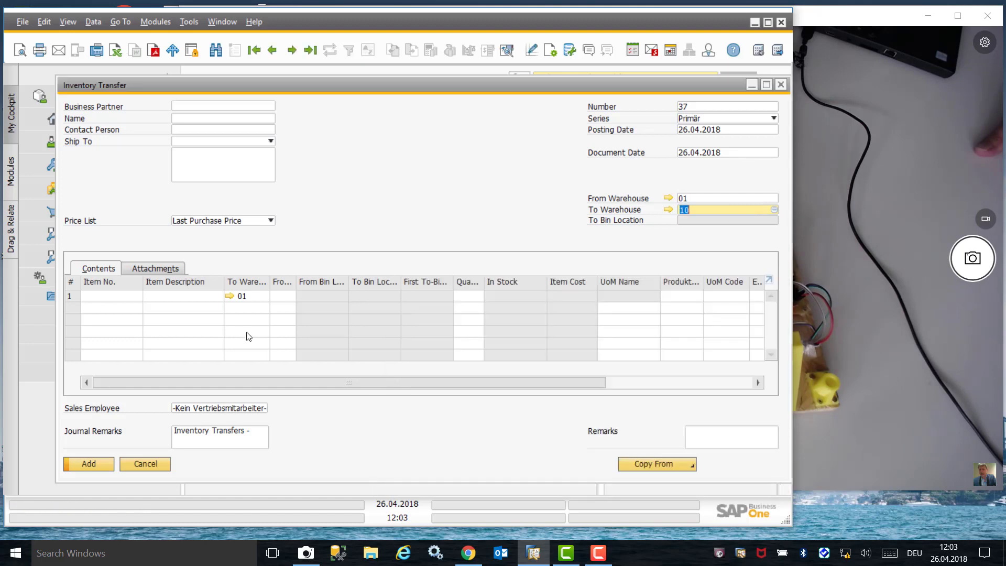
- Add BEADSBLUE, BEADSRED and BEADSYELLOW as item lines on the transfer
click(129, 297)
click(137, 296)
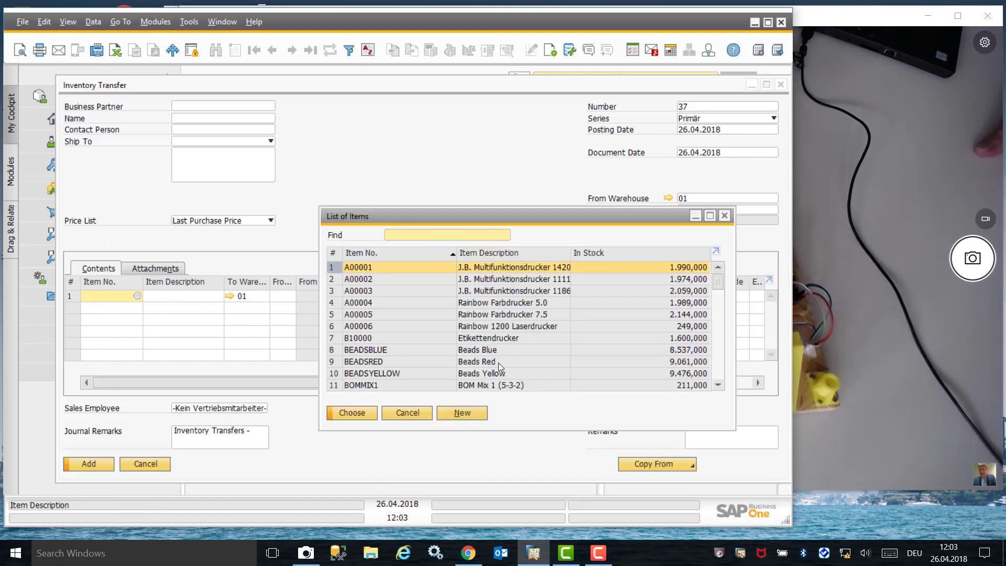
click(442, 349)
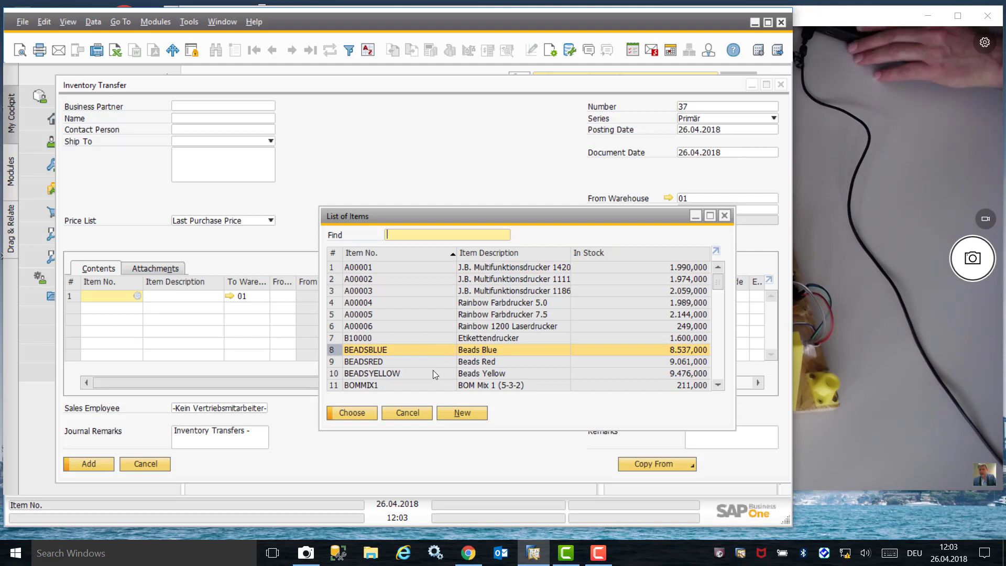
shift+click(431, 372)
click(347, 413)
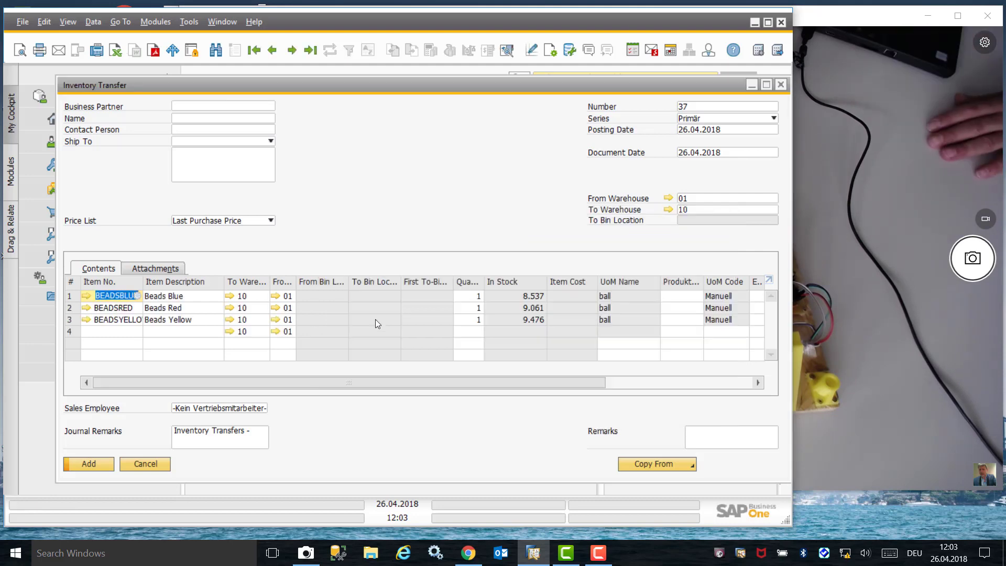
- Enter a quantity of 40 for each of the three bead lines
click(481, 299)
text(40)
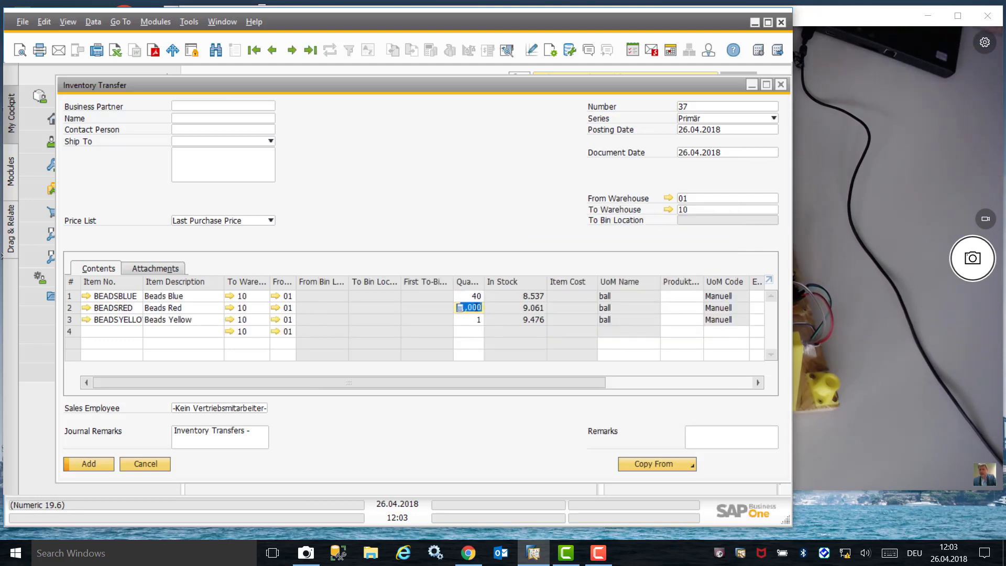
key(Down)
text(40)
key(Down)
text(40)
key(alt+Tab)
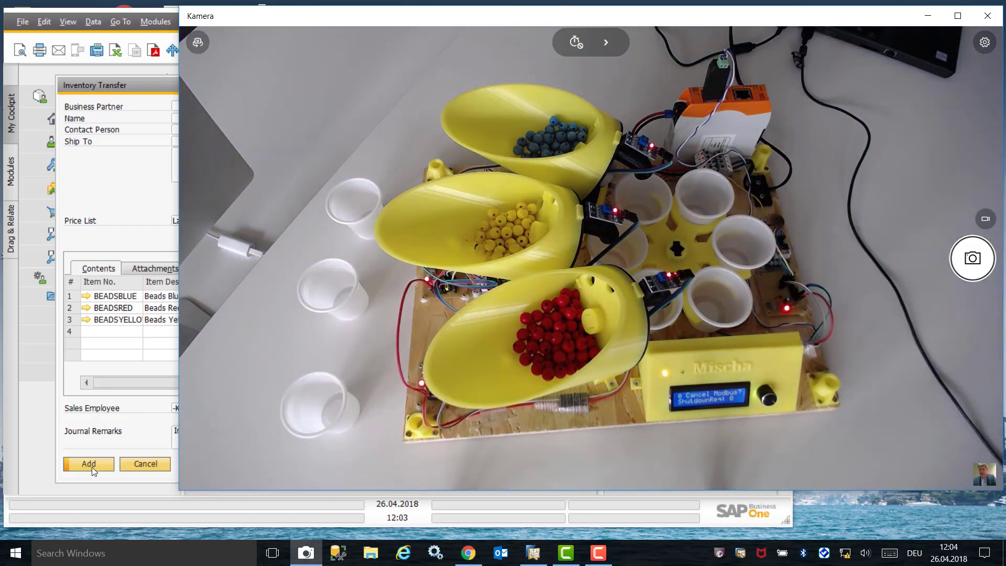
- Post the bead inventory transfer, confirm with Yes, and close the form
click(91, 466)
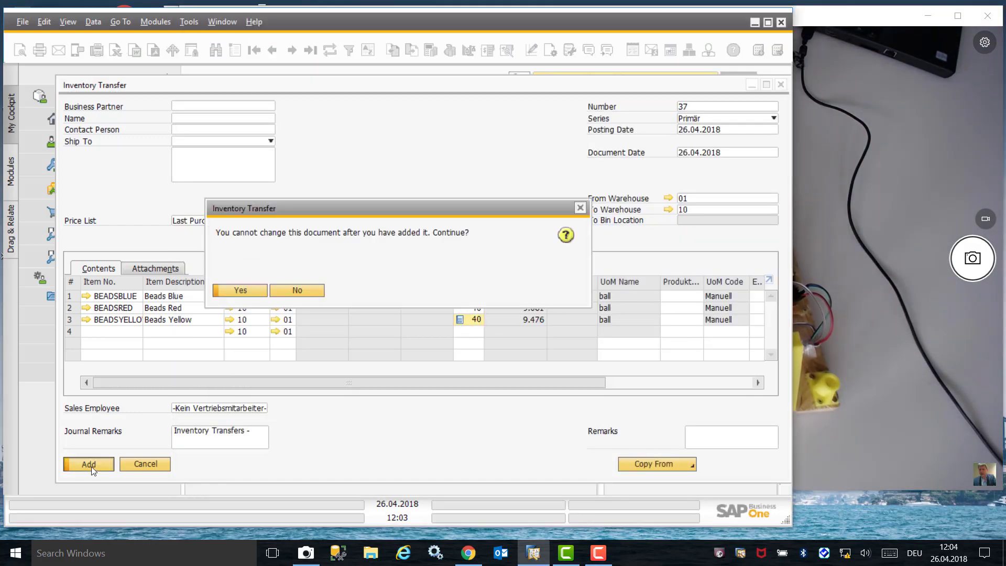
click(240, 290)
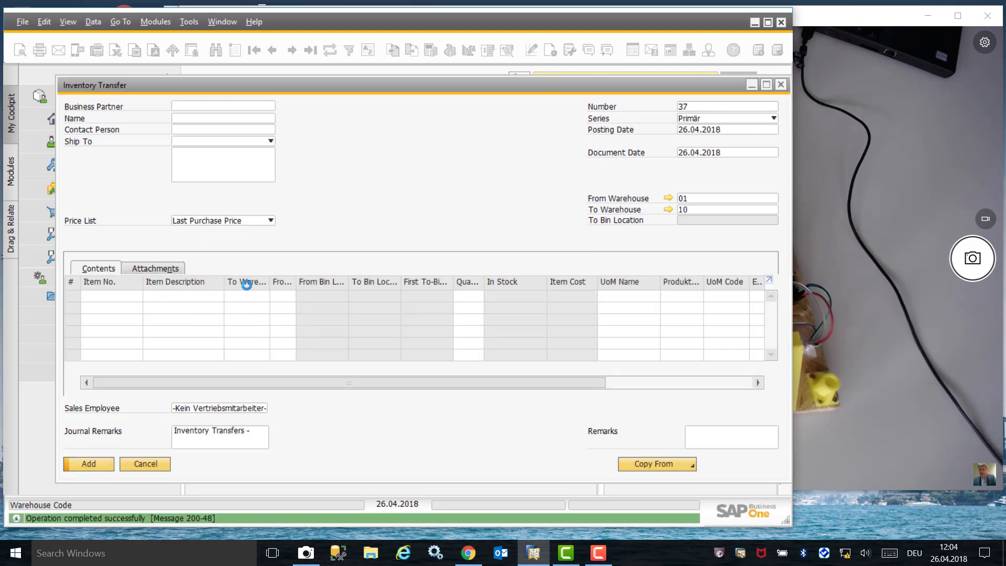
click(760, 22)
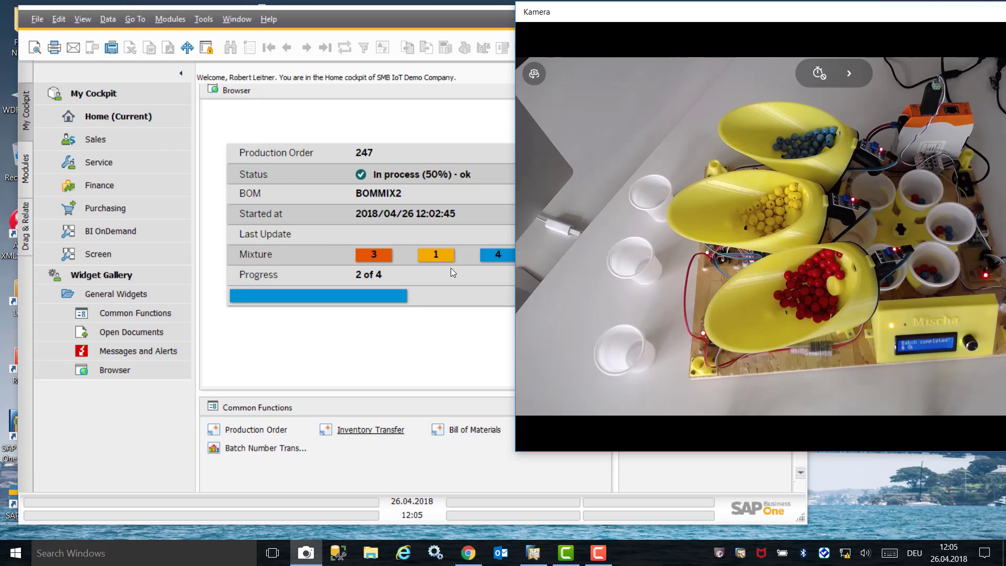
- Bring the SAP Business One cockpit forward to watch order 247 reach 4 of 4
click(450, 268)
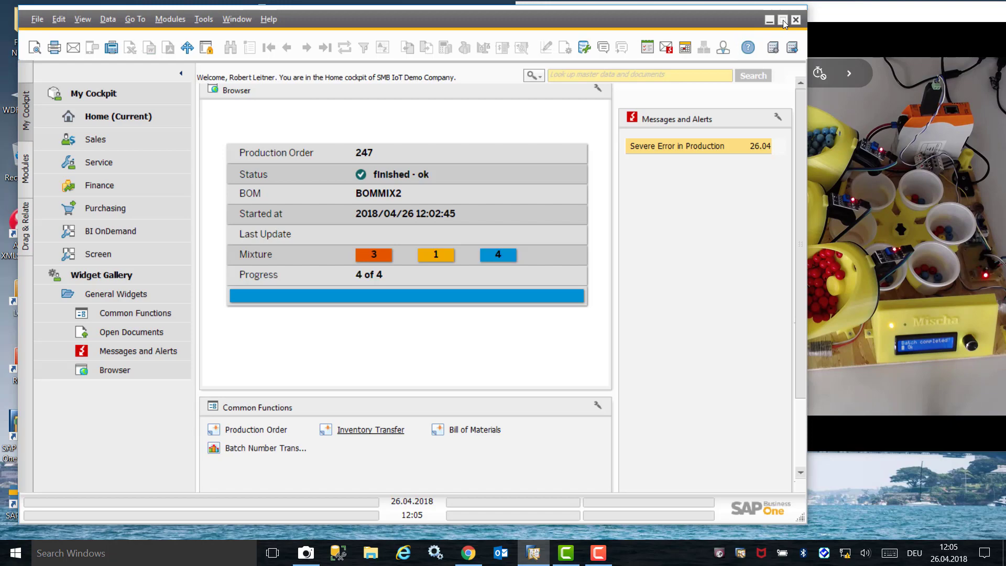